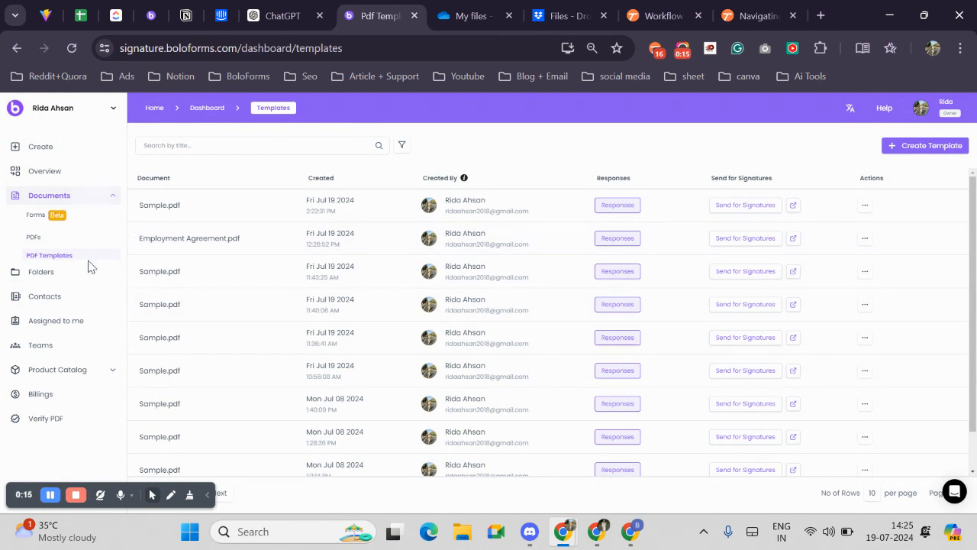
# Step: Enable the OneDrive integration for the first Sample.pdf template in the list
pyautogui.click(865, 207)
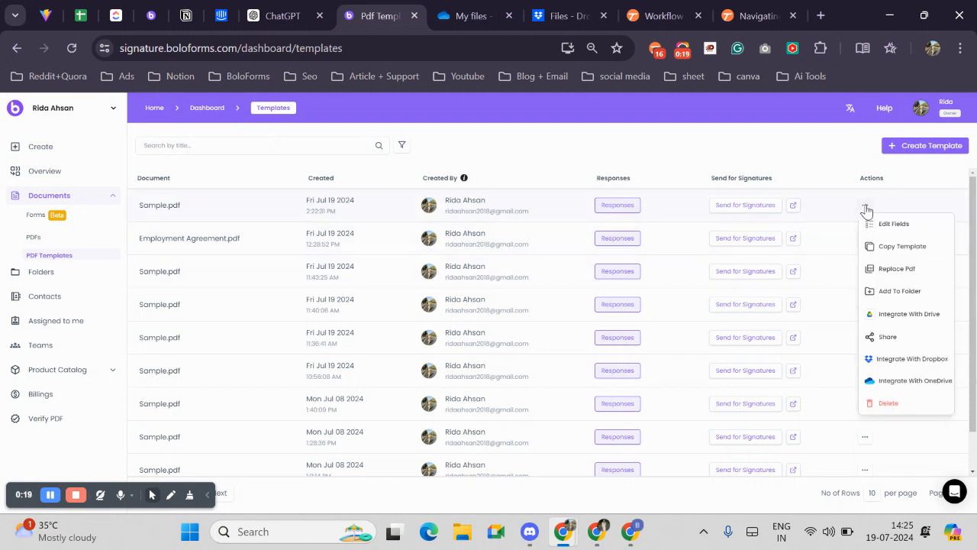
pyautogui.click(906, 381)
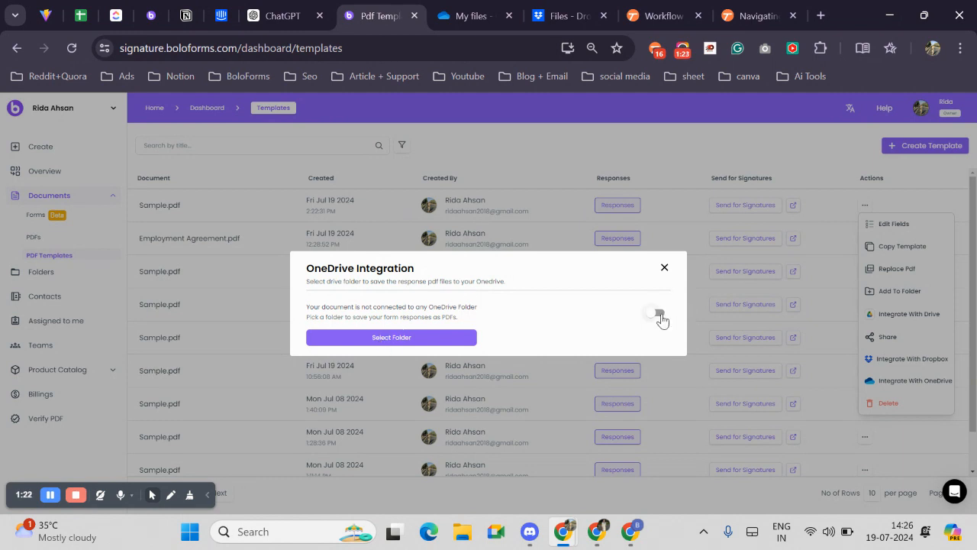
pyautogui.click(660, 314)
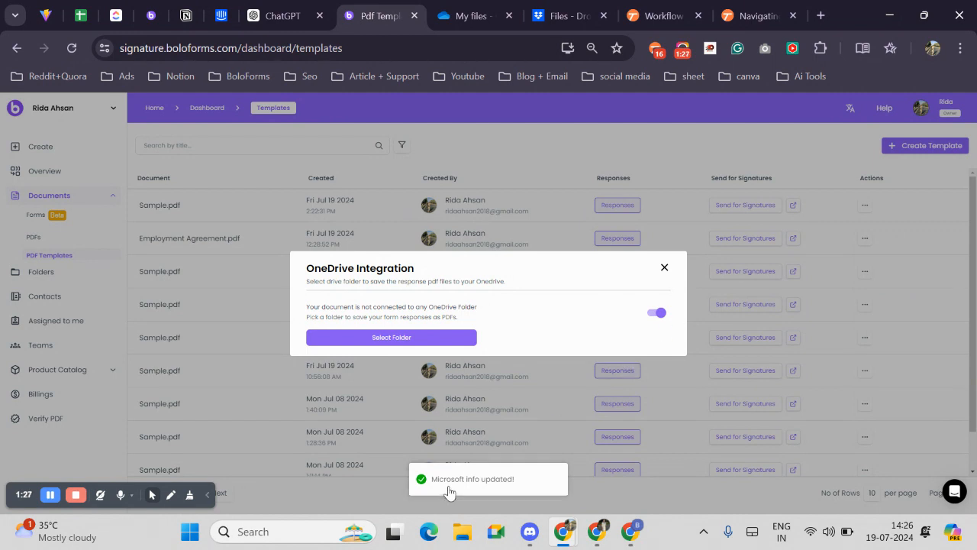
# Step: Connect the template's OneDrive integration to the BoloForms folder in the last listed OneDrive, and close the integration settings
pyautogui.click(410, 339)
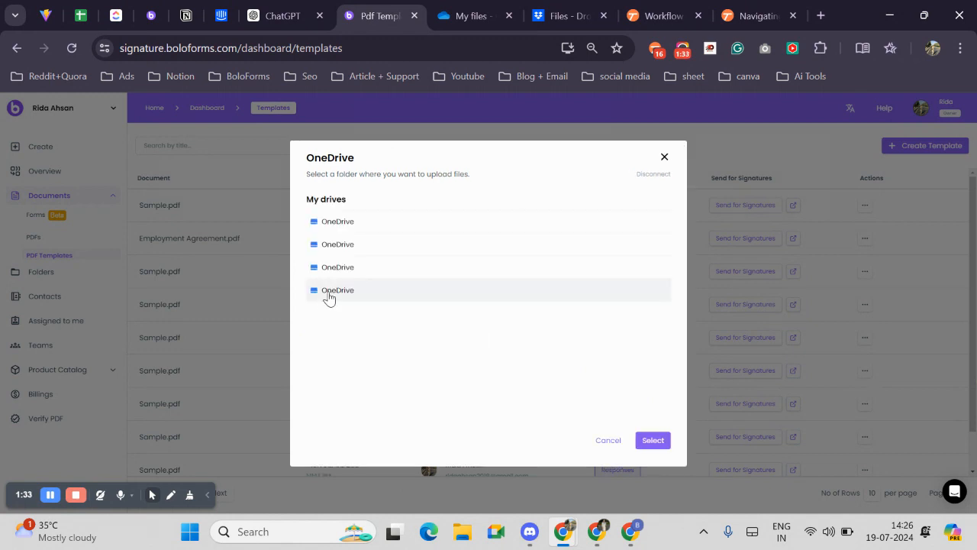
pyautogui.click(329, 294)
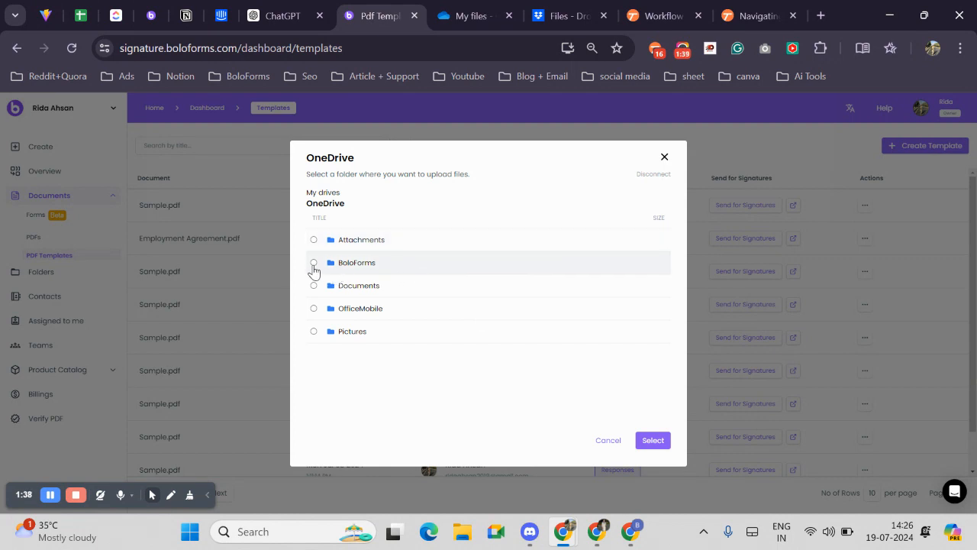
pyautogui.click(314, 263)
pyautogui.click(652, 443)
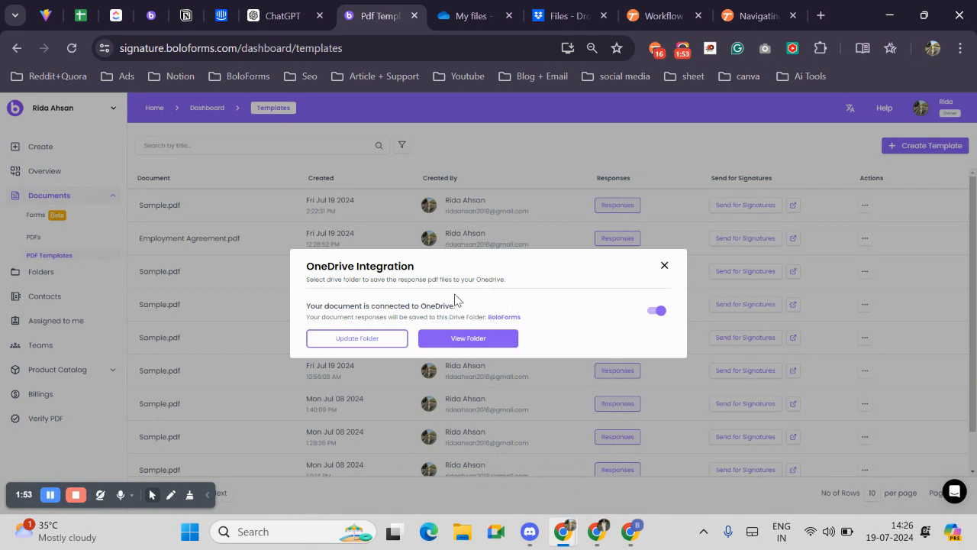
pyautogui.click(665, 268)
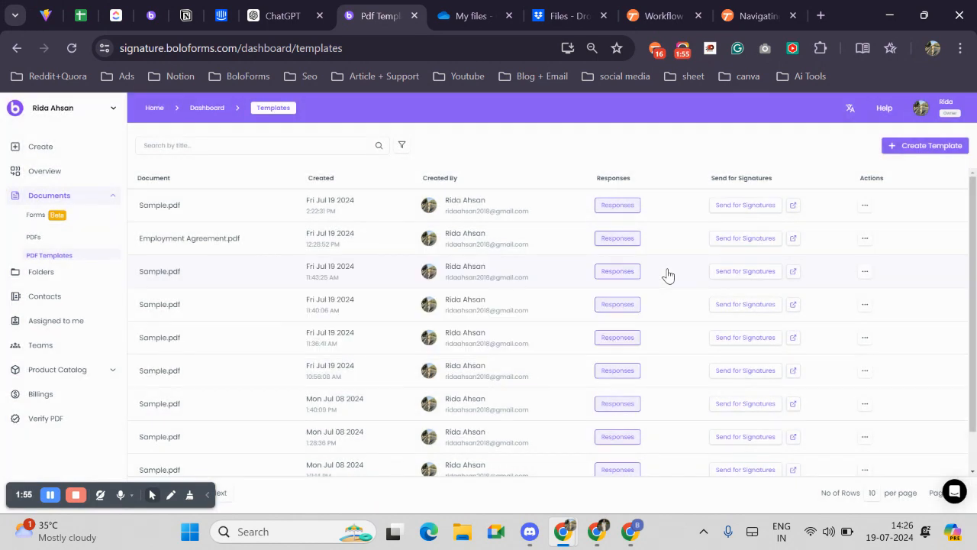
# Step: Open the send-for-signatures form for the first Sample.pdf template
pyautogui.click(746, 206)
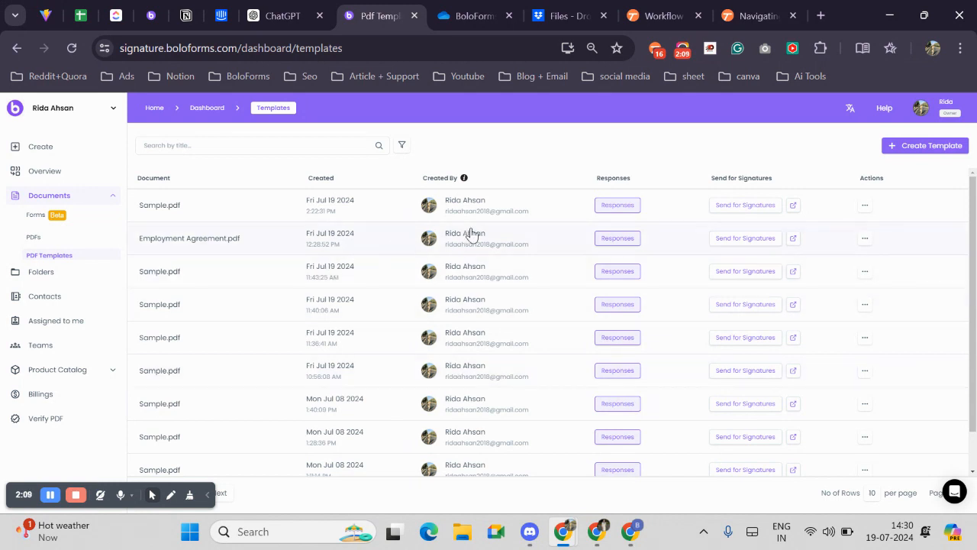
# Step: View the template's connected OneDrive folder and open the signer's subfolder to check for the signed PDF
pyautogui.click(865, 206)
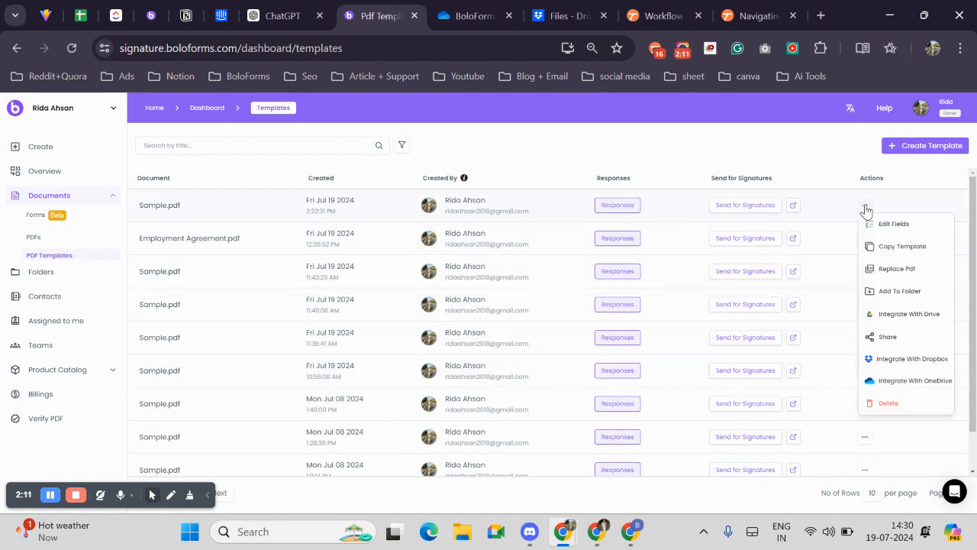
pyautogui.click(900, 380)
pyautogui.click(496, 340)
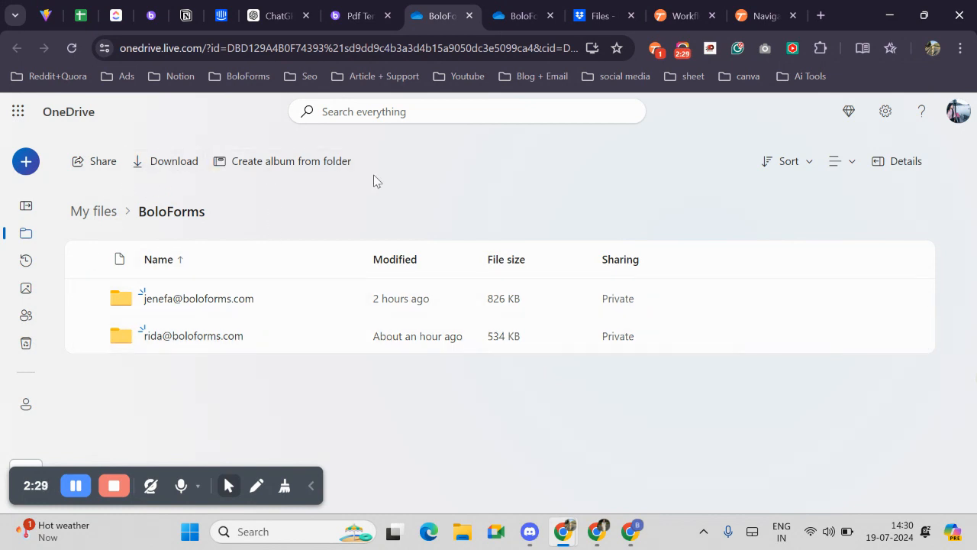
pyautogui.click(197, 342)
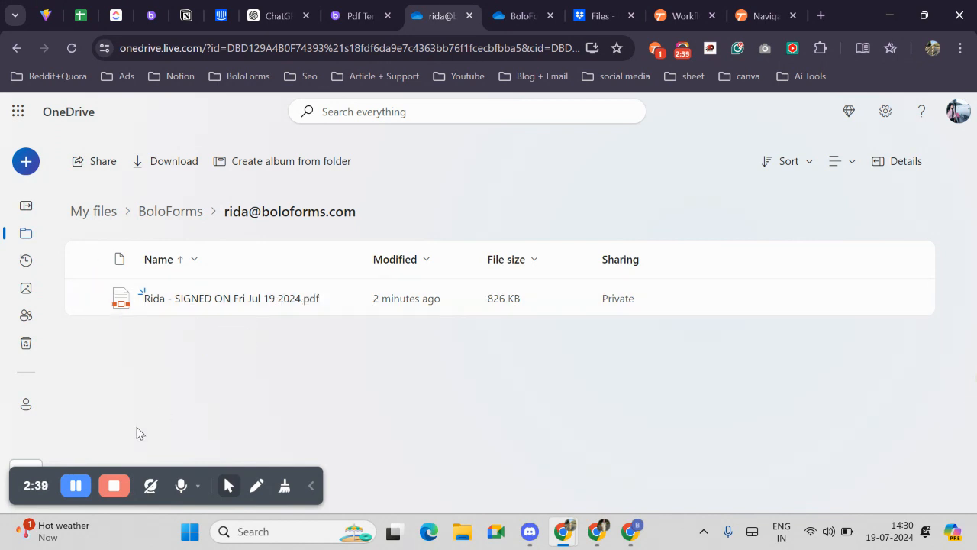
# Step: Return to the BoloForms templates and enable the Dropbox integration for the first Sample.pdf template
pyautogui.hotkey('ctrl', 'shift', 'Tab')
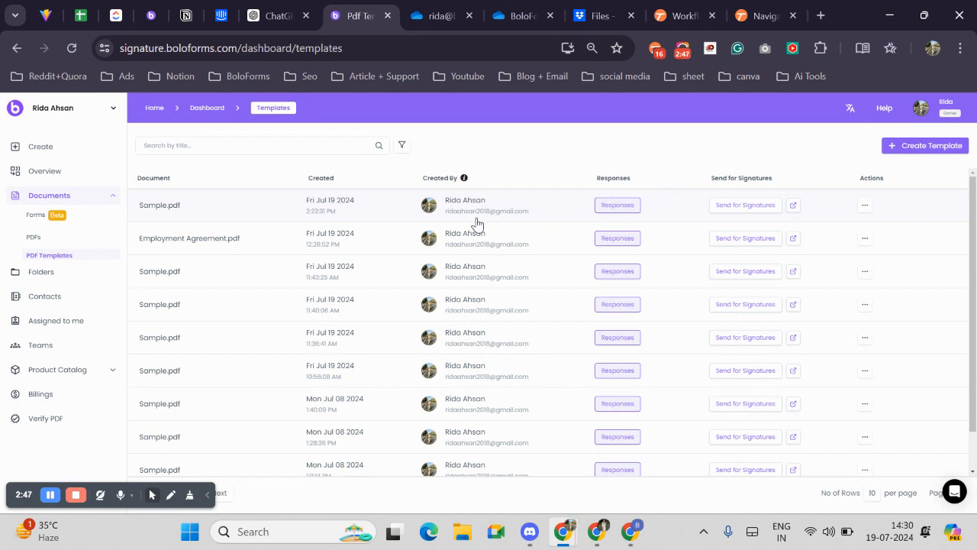
pyautogui.click(865, 206)
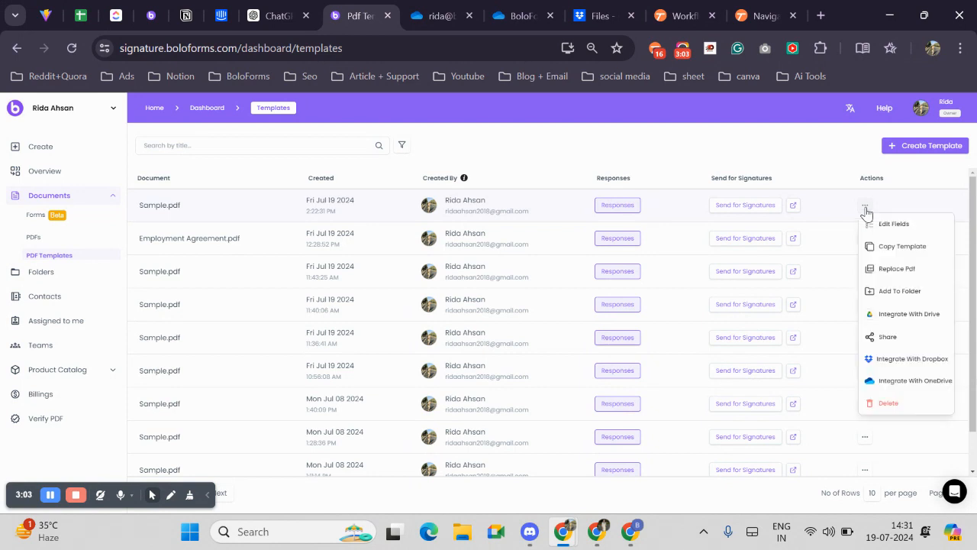
pyautogui.click(874, 361)
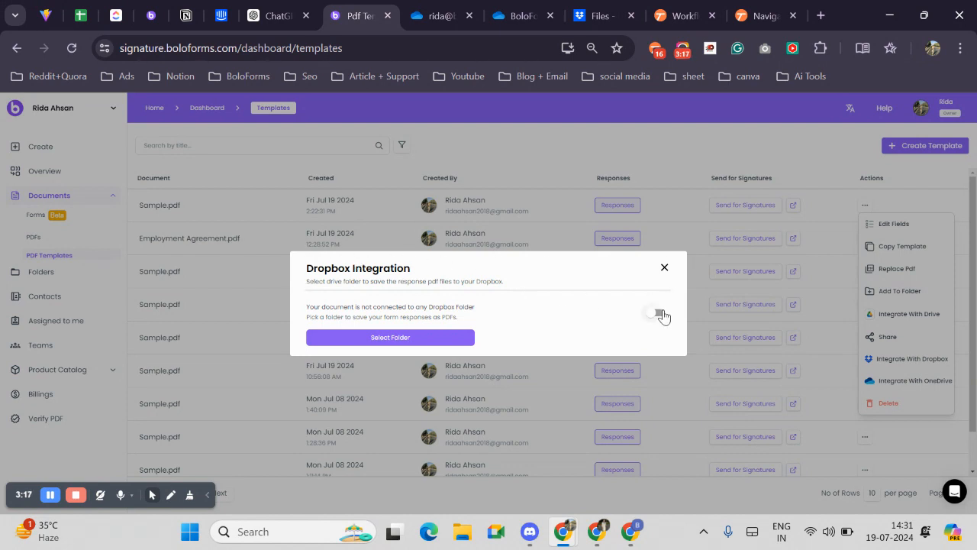
pyautogui.click(660, 313)
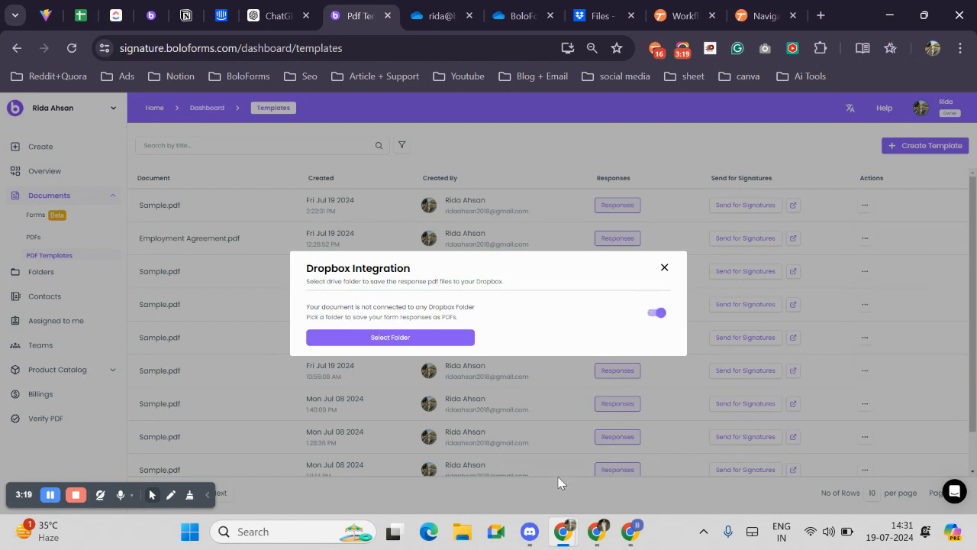
# Step: Connect the template's Dropbox integration to the BoloForms folder and close the integration settings
pyautogui.click(429, 340)
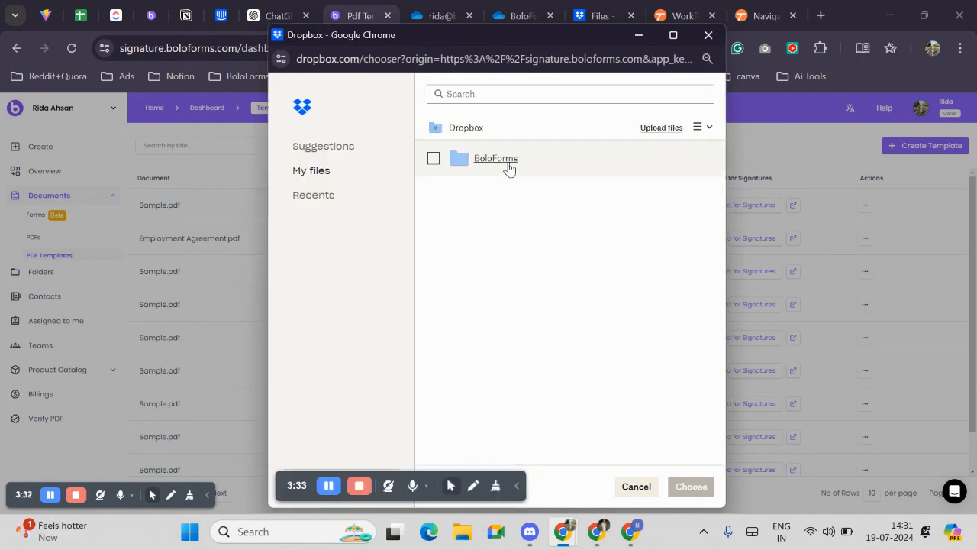
pyautogui.click(435, 162)
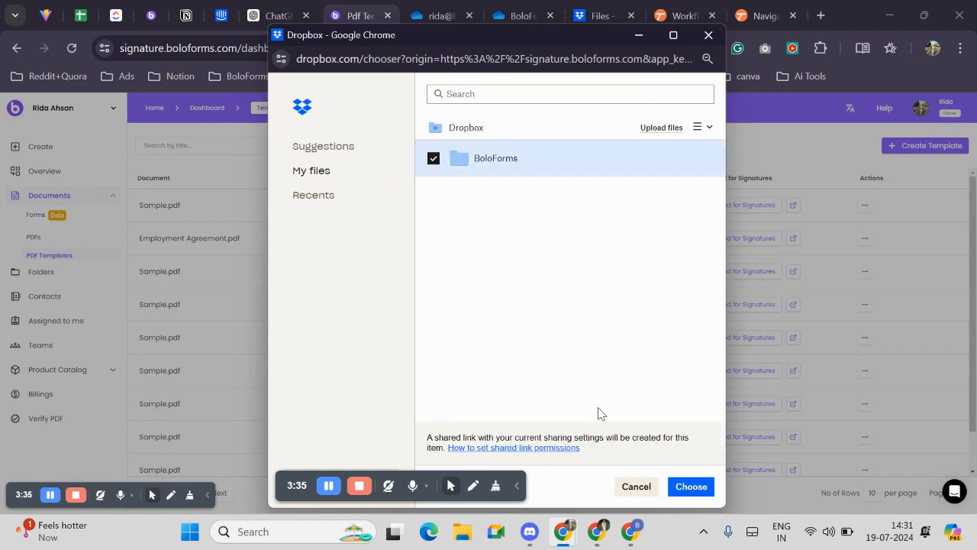
pyautogui.click(689, 491)
pyautogui.click(688, 489)
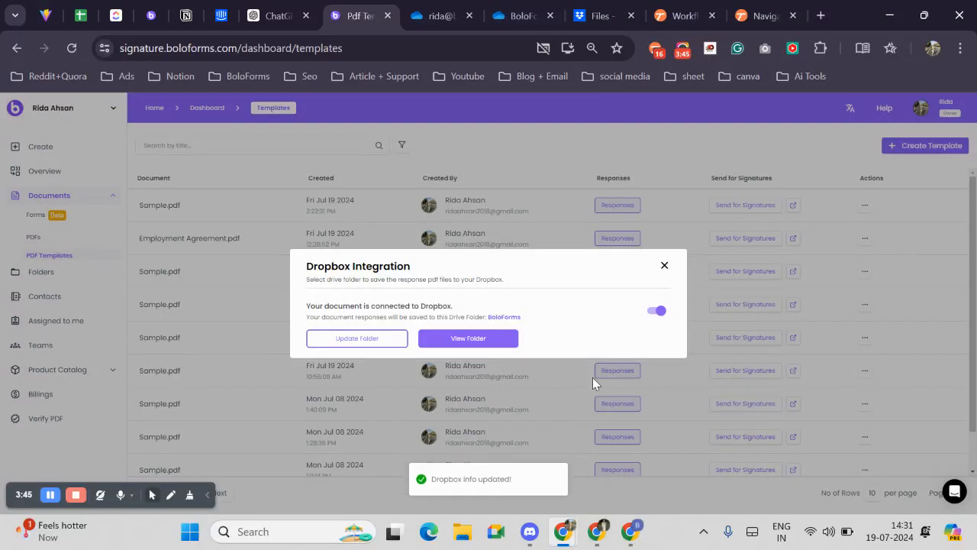
pyautogui.click(665, 268)
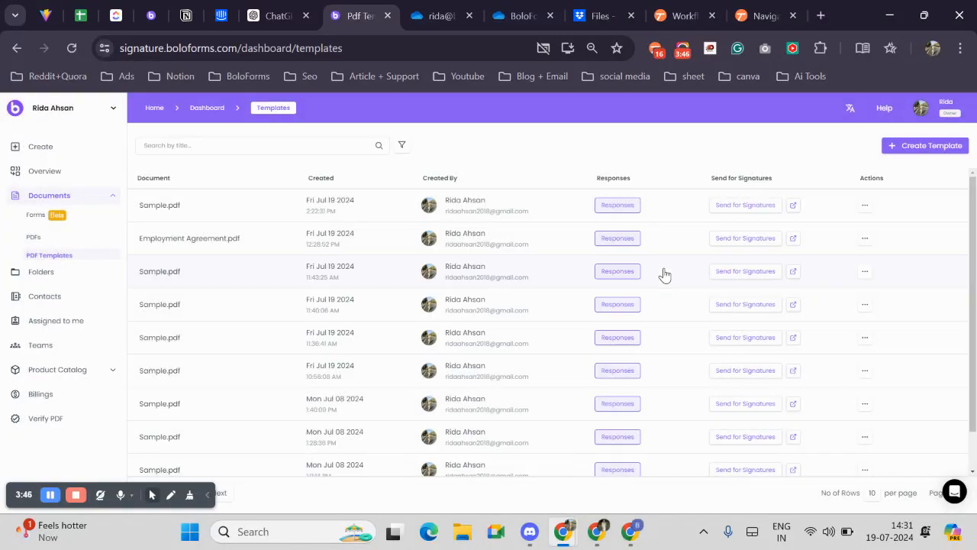
# Step: Send the first Sample.pdf template for signature via email
pyautogui.click(736, 210)
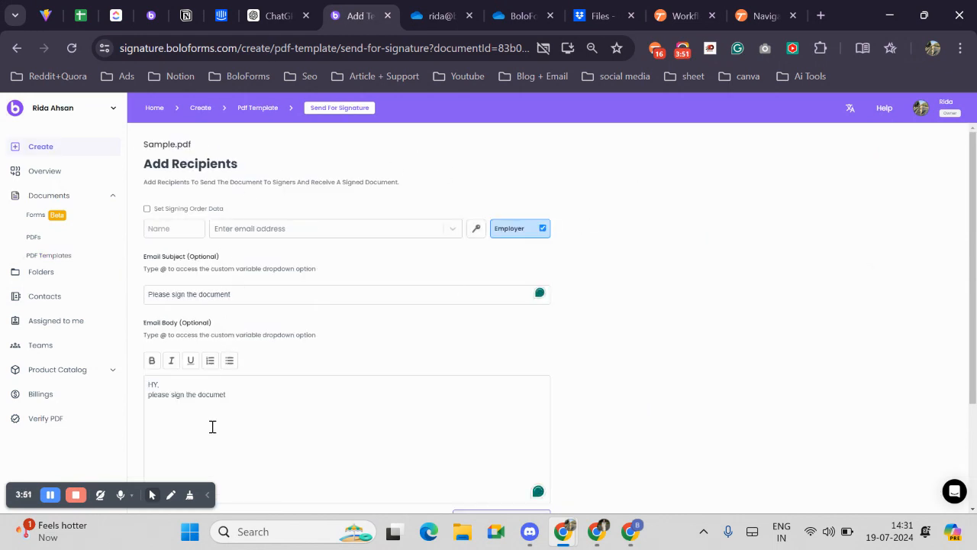
pyautogui.scroll(-3, 324, 320)
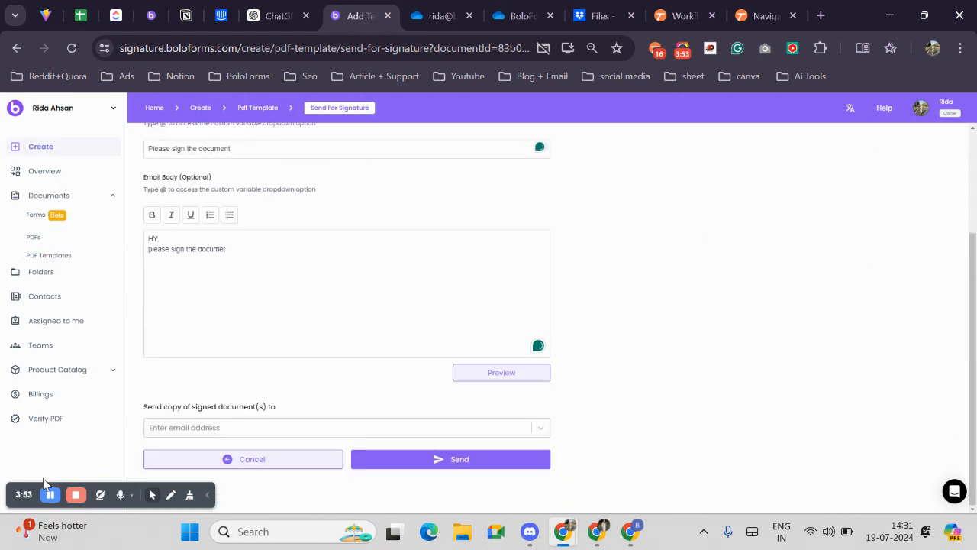
pyautogui.click(413, 461)
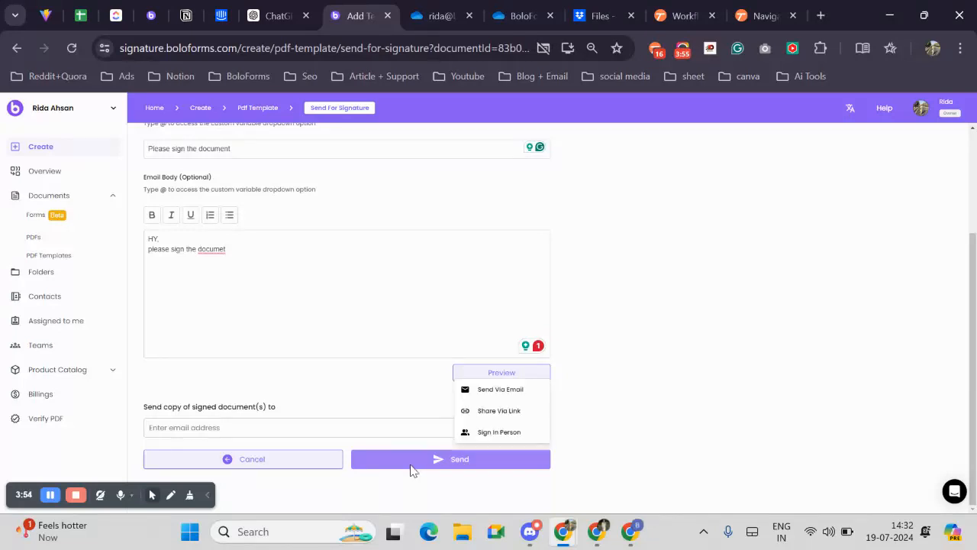
pyautogui.click(498, 391)
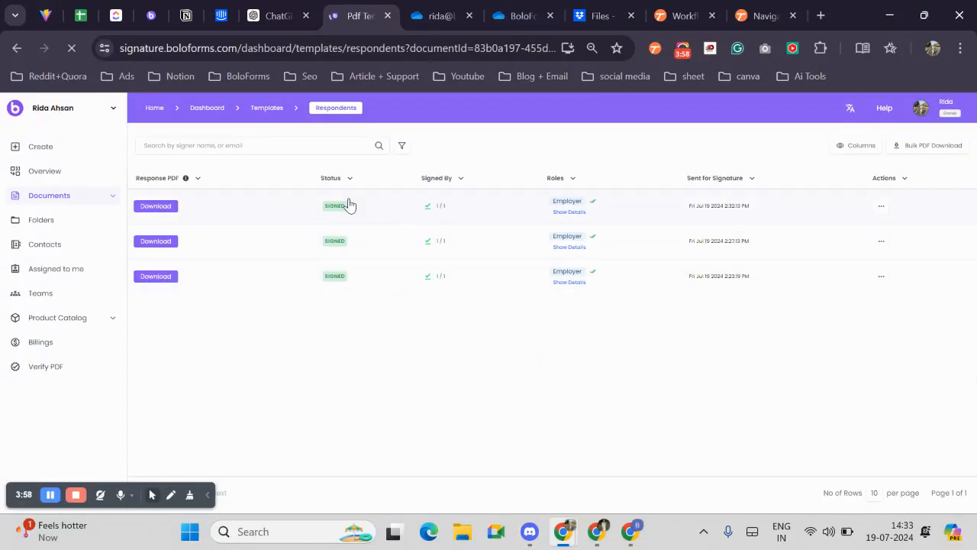
# Step: View the first Sample.pdf template's connected Dropbox folder from its integration settings and open the signer's subfolder
pyautogui.click(71, 194)
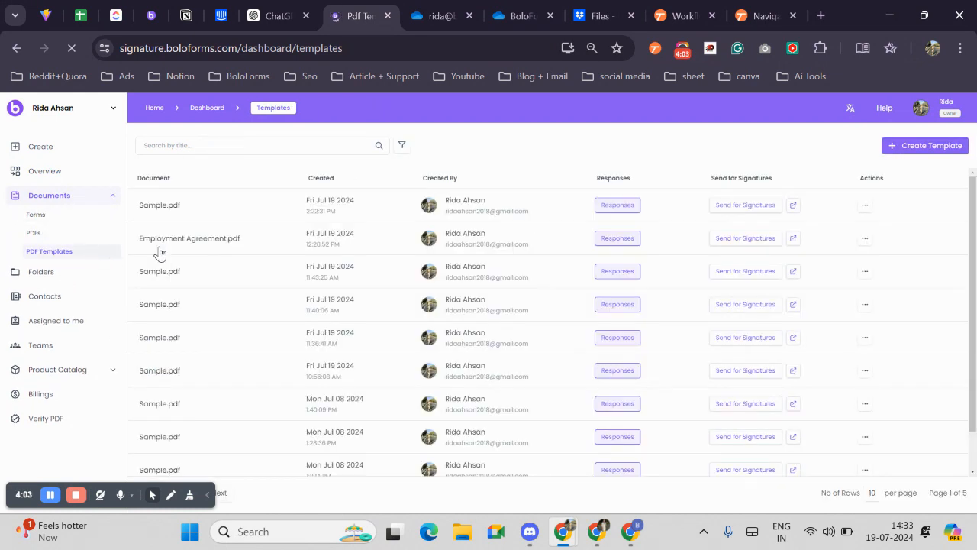
pyautogui.click(865, 206)
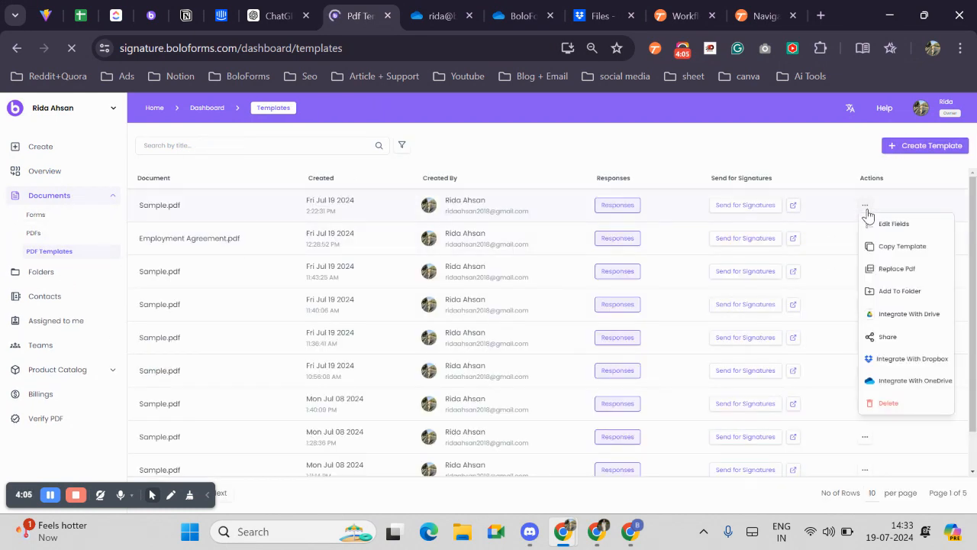
pyautogui.click(879, 360)
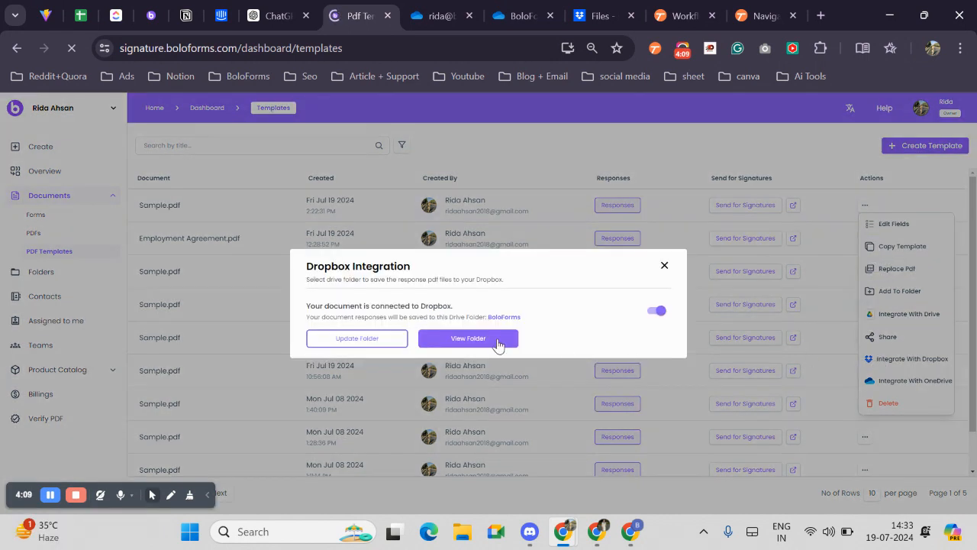
pyautogui.click(498, 340)
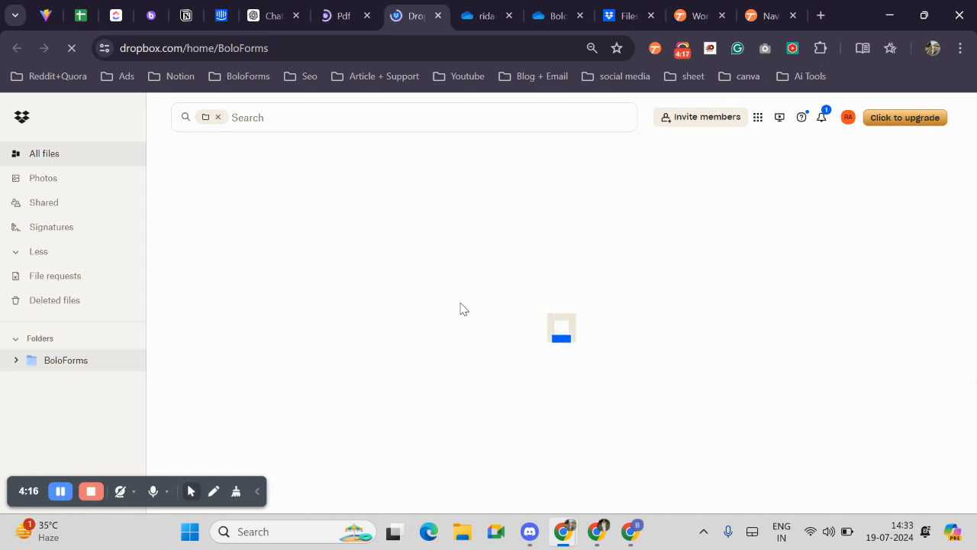
pyautogui.scroll(-2, 345, 358)
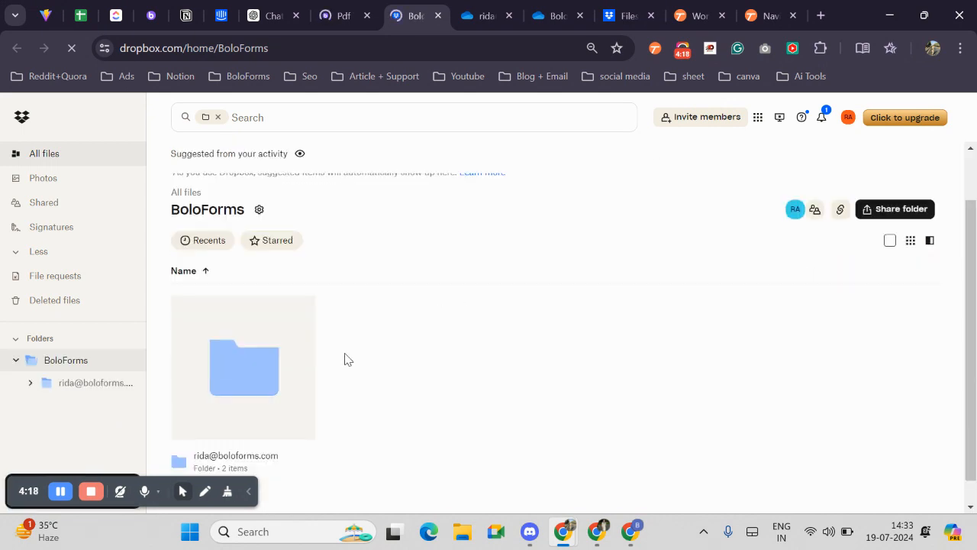
pyautogui.doubleClick(256, 367)
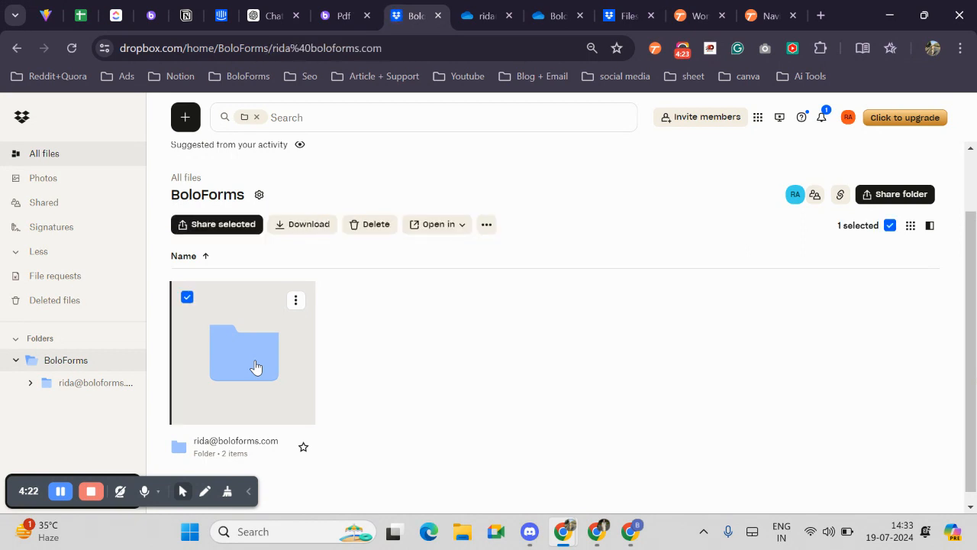